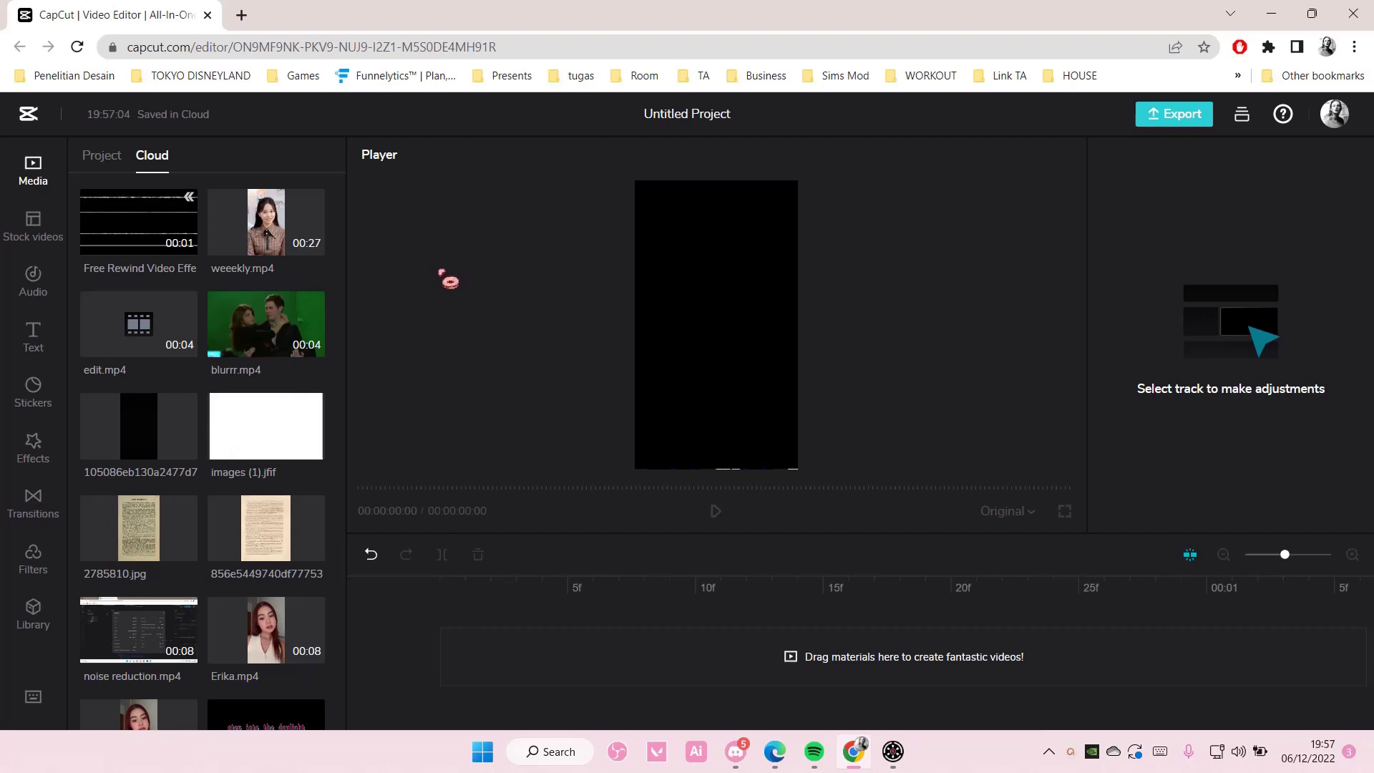
Step: Add weeekly.mp4 to the timeline, set the canvas ratio to 9:16 (TikTok), and enable the TikTok preview
left_click(322, 255)
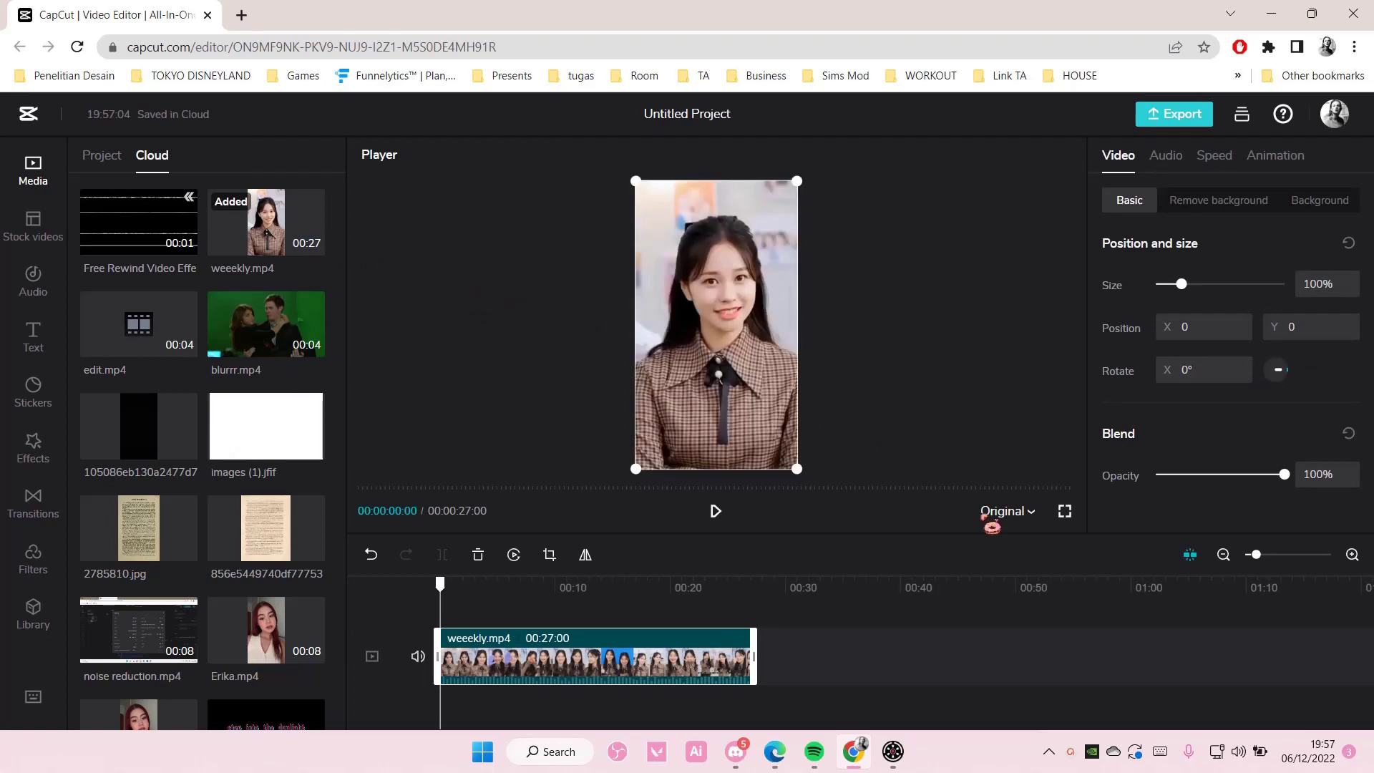
left_click(1020, 516)
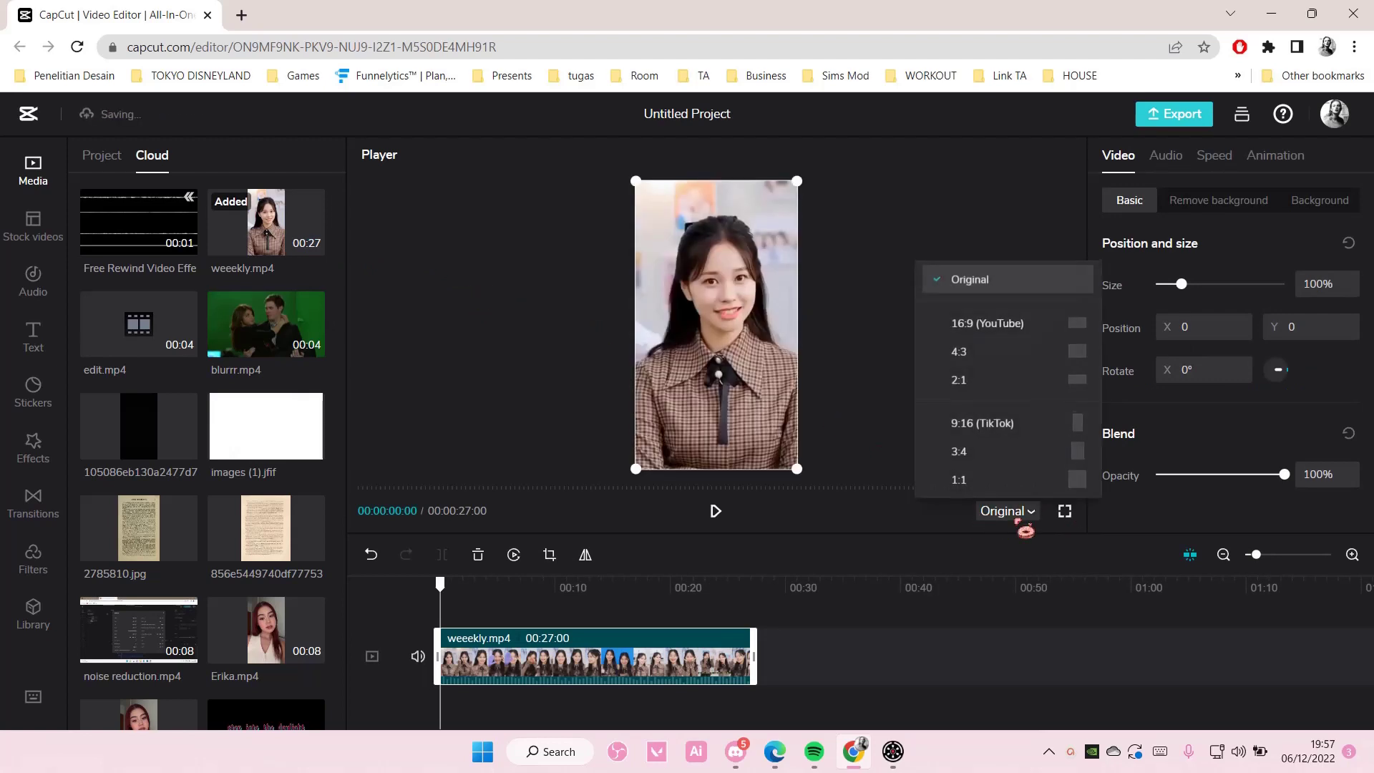
left_click(1020, 428)
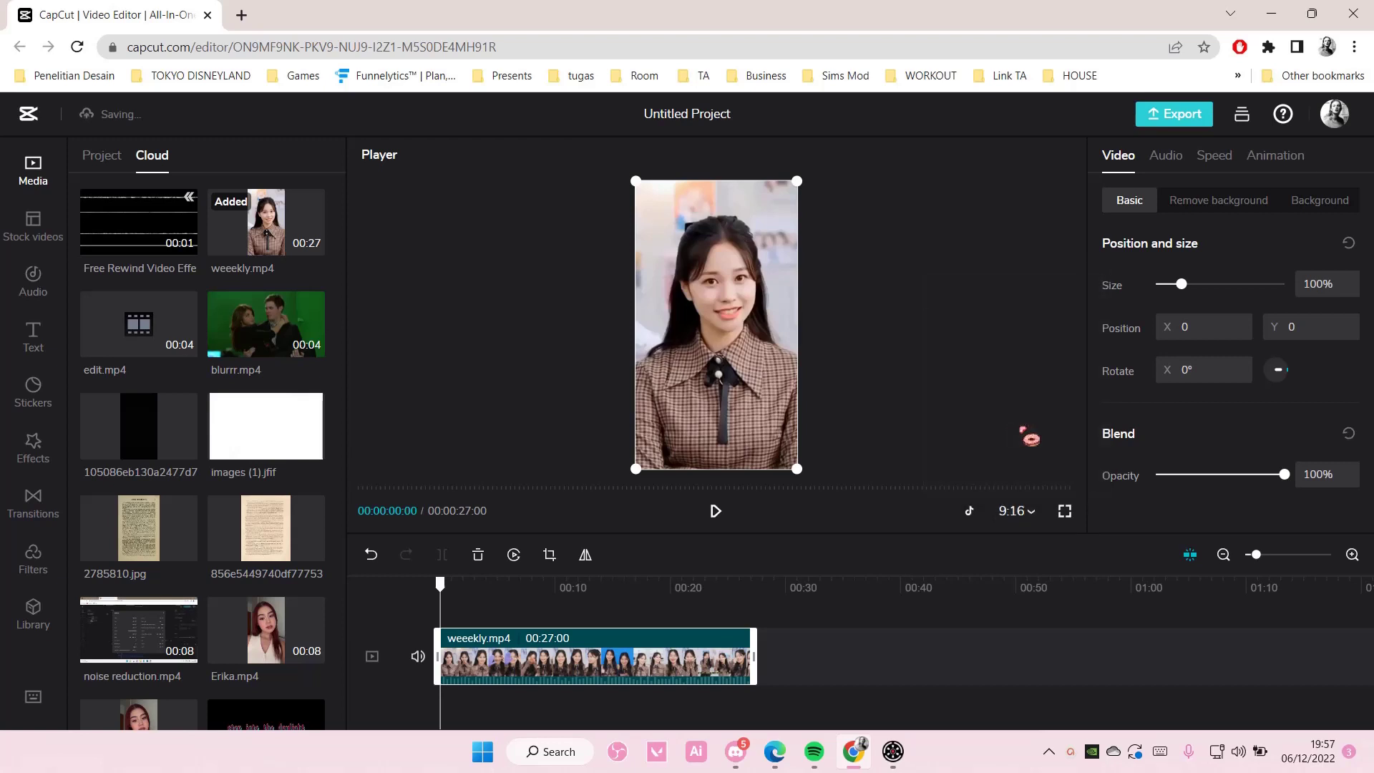
left_click(970, 514)
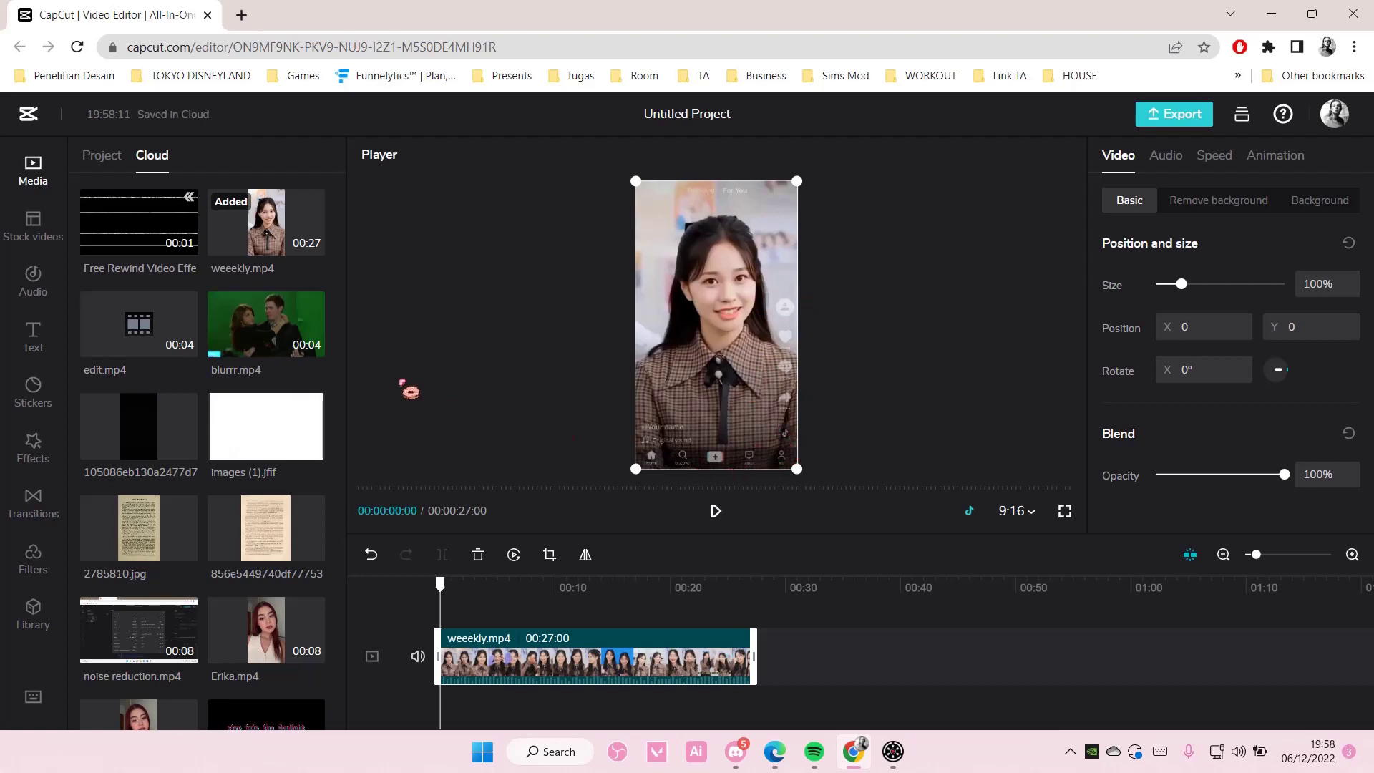
Step: Add a Default Text caption, lengthen its clip, and replace the placeholder with two-line 'Jihan Weeekly Moments'
left_click(37, 341)
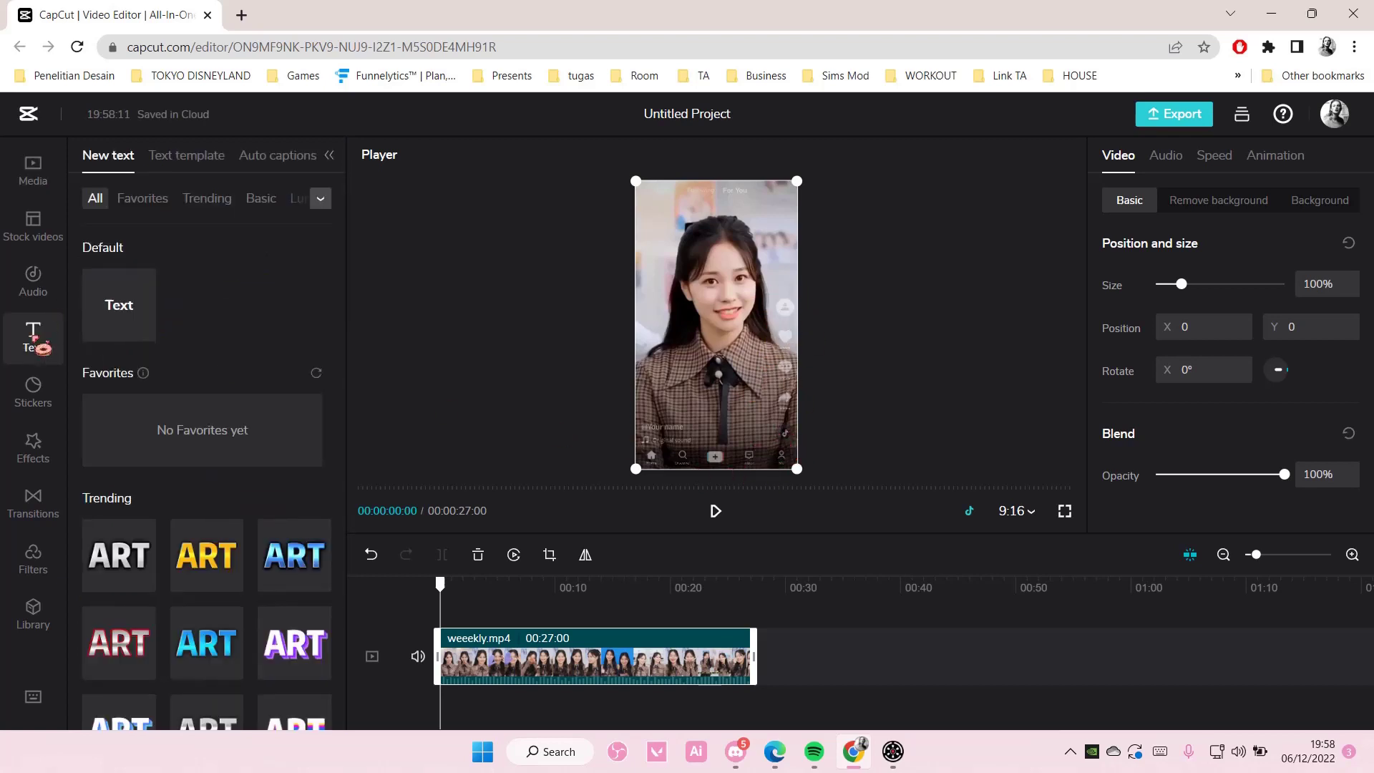
left_click(147, 333)
left_click_drag(480, 623, 680, 625)
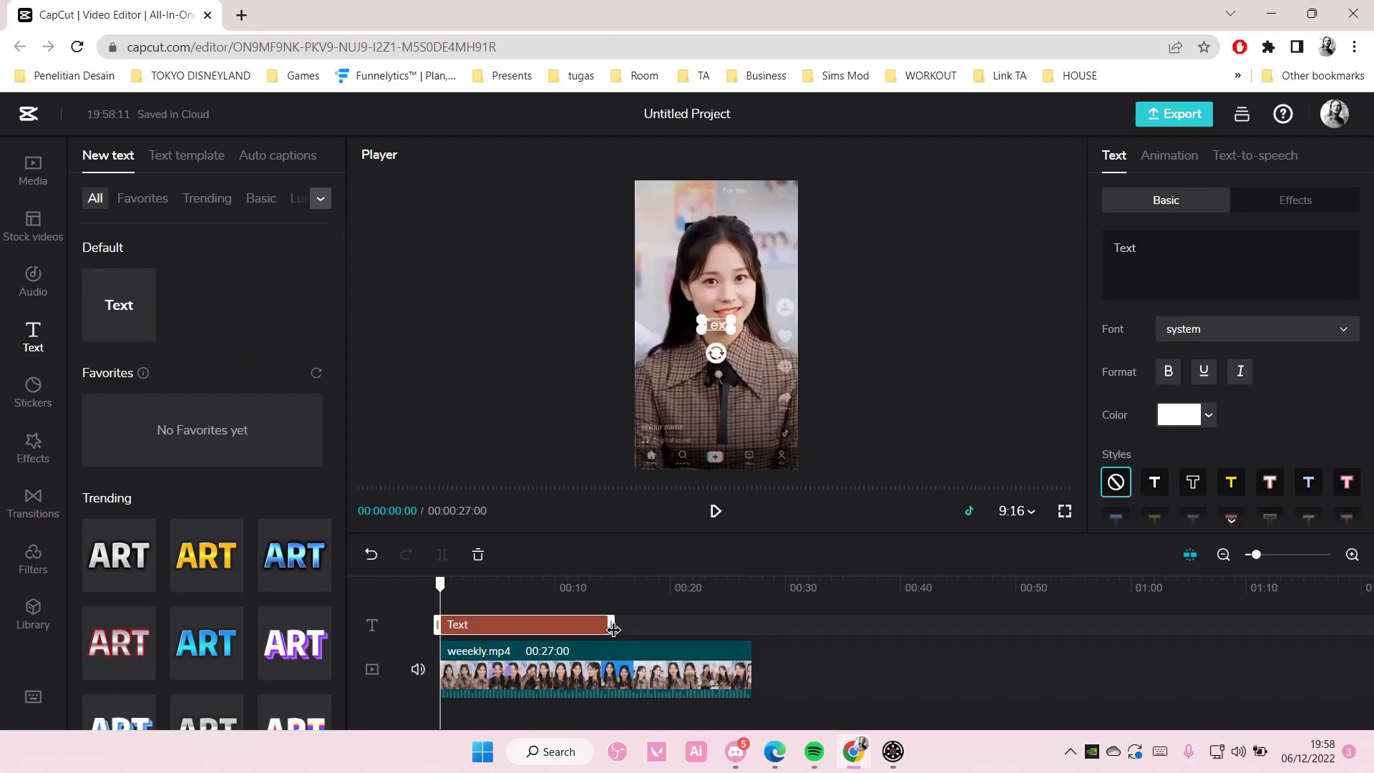
left_click(1104, 246)
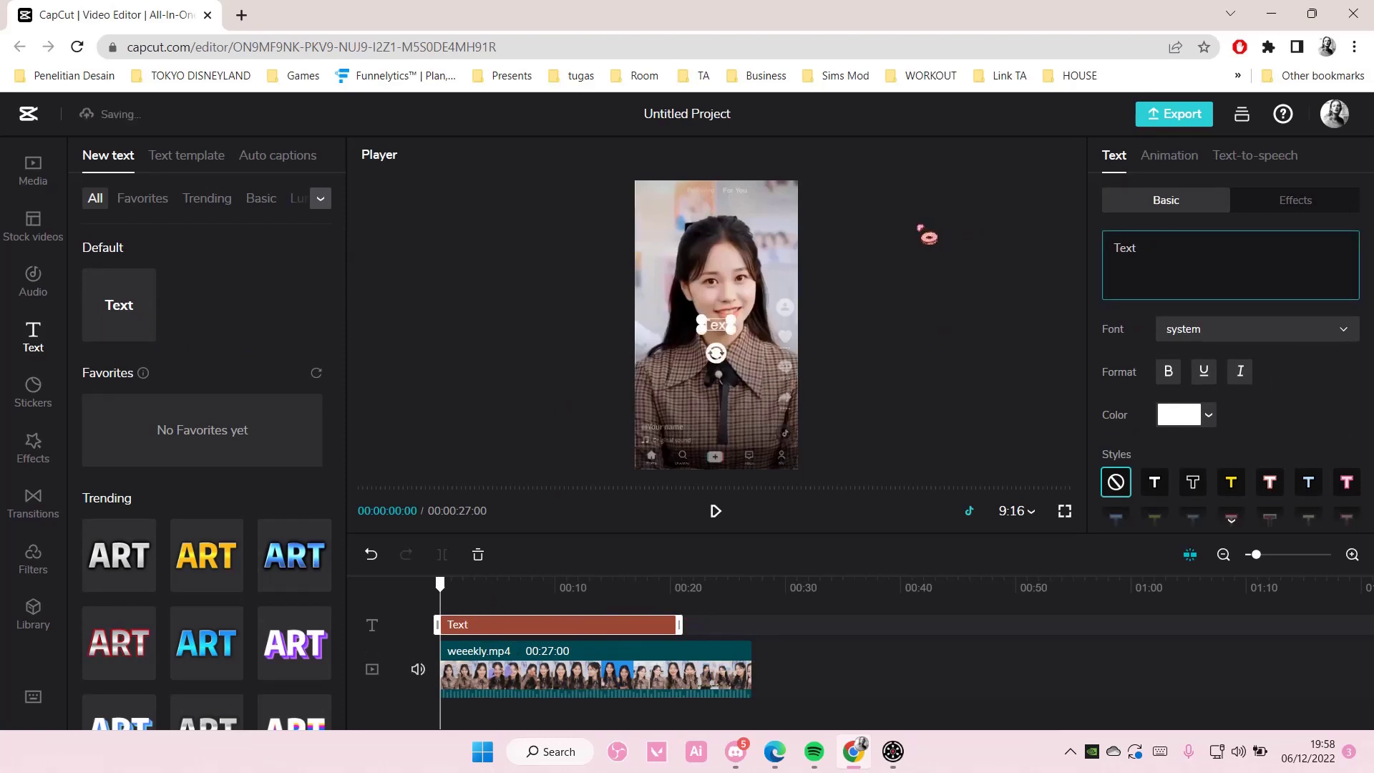
key("BackSpace")
key("BackSpace")
key("BackSpace")
key("BackSpace")
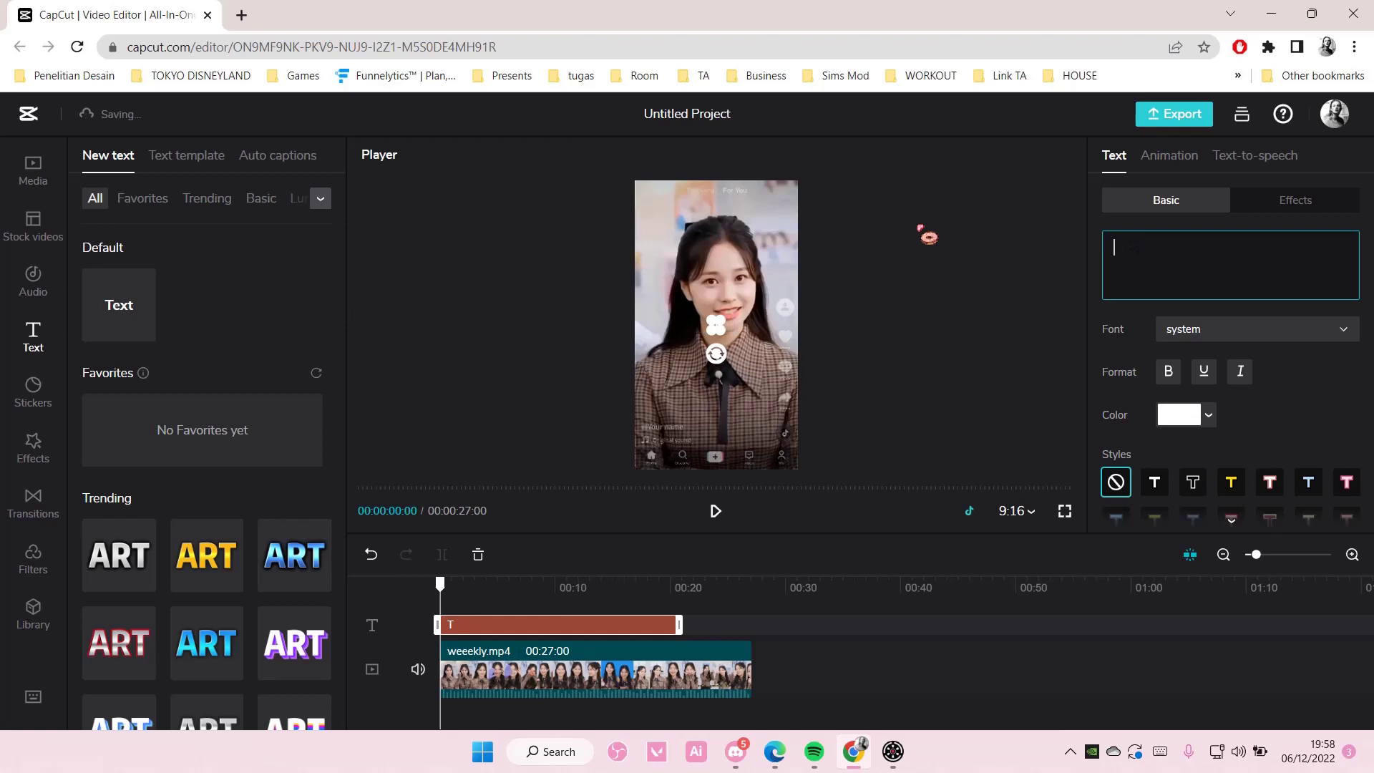
type("Jihan Weeek")
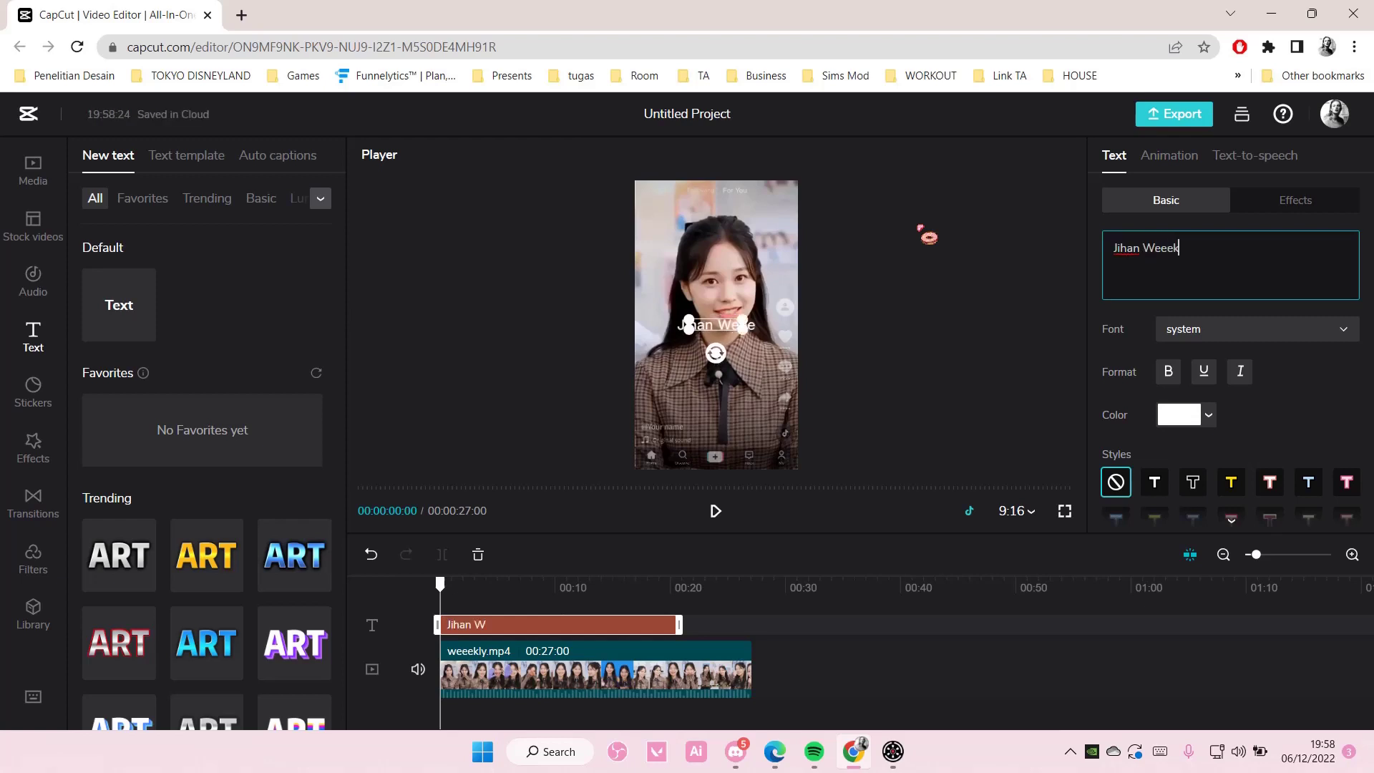
type("ly")
key("Return")
type("Mme")
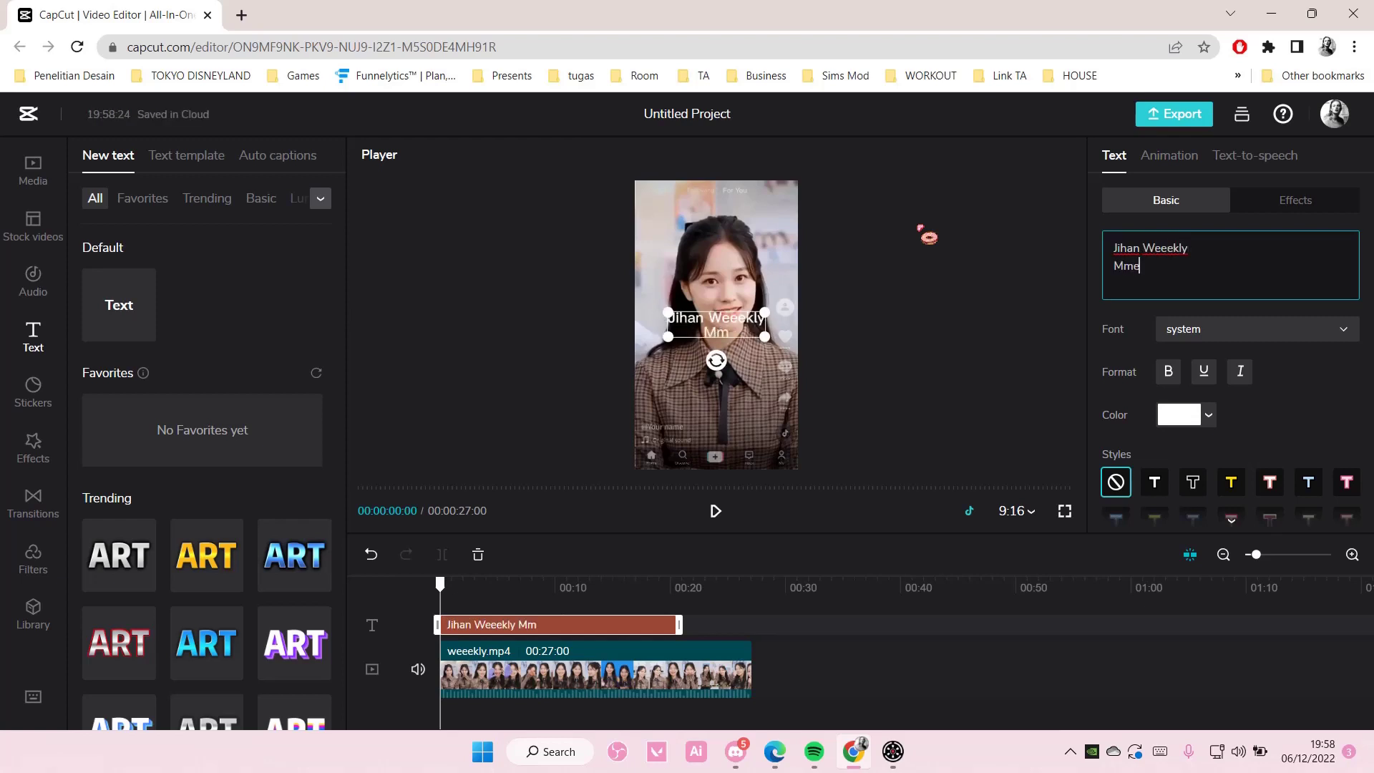
type("oments")
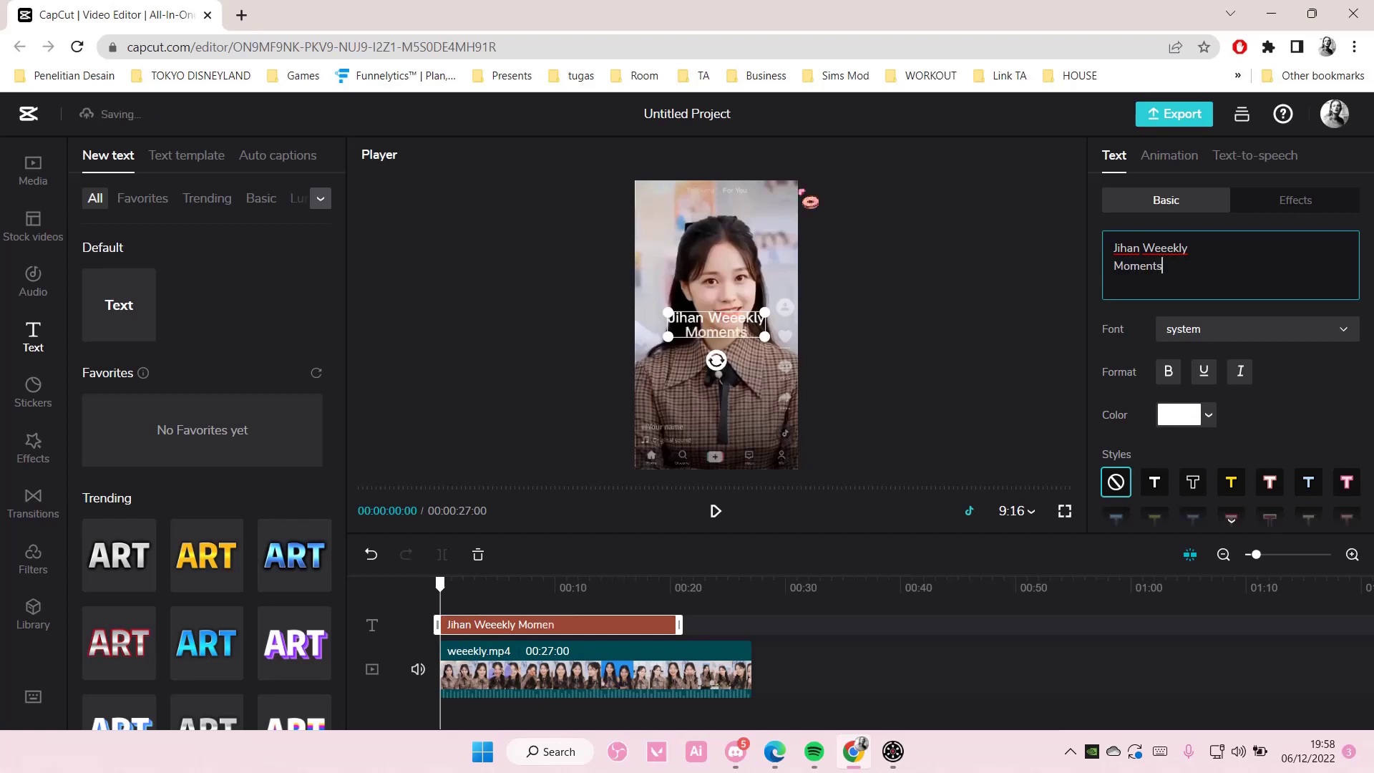
Step: Drag the caption until it snaps to the centre guide in the lower middle, then deselect it
left_click(832, 353)
left_click(757, 339)
left_click_drag(752, 341, 783, 392)
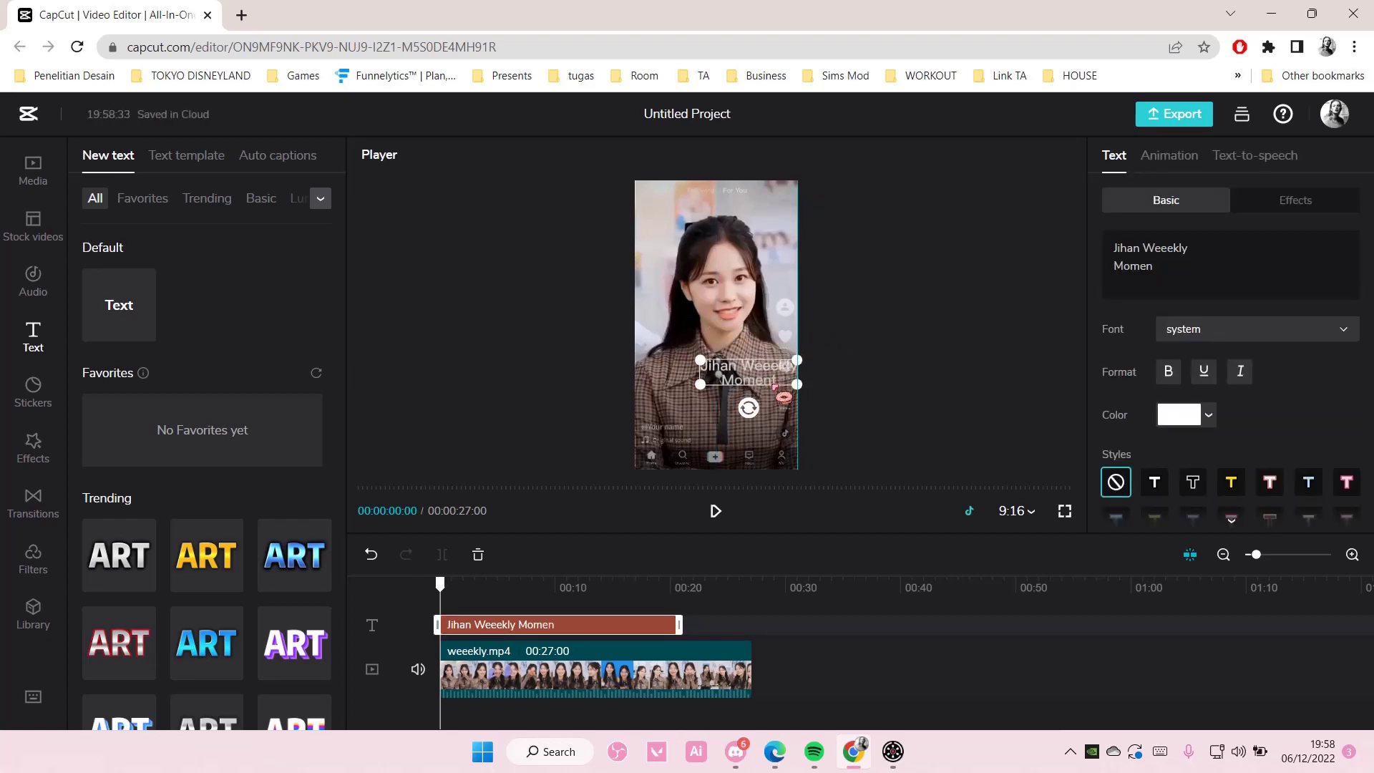
left_click_drag(775, 380, 676, 466)
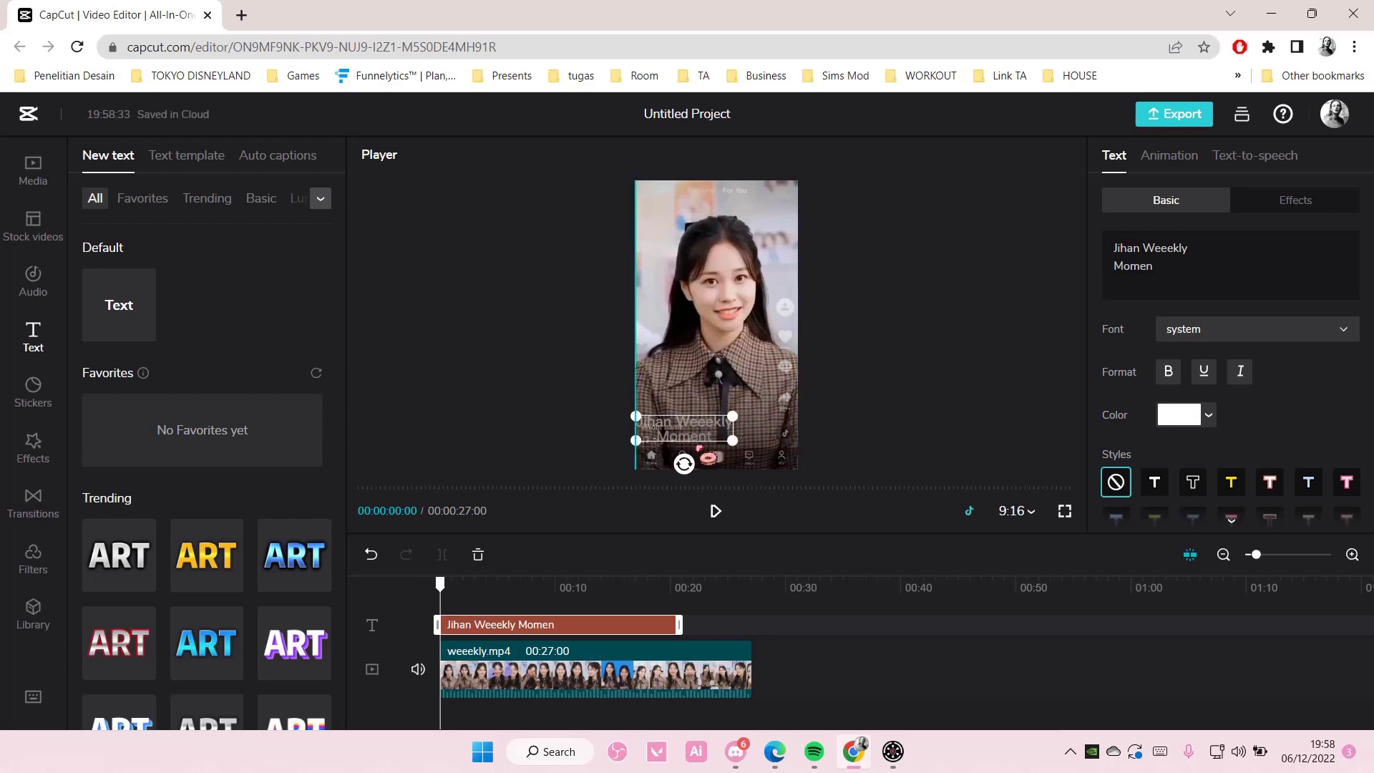
left_click(905, 426)
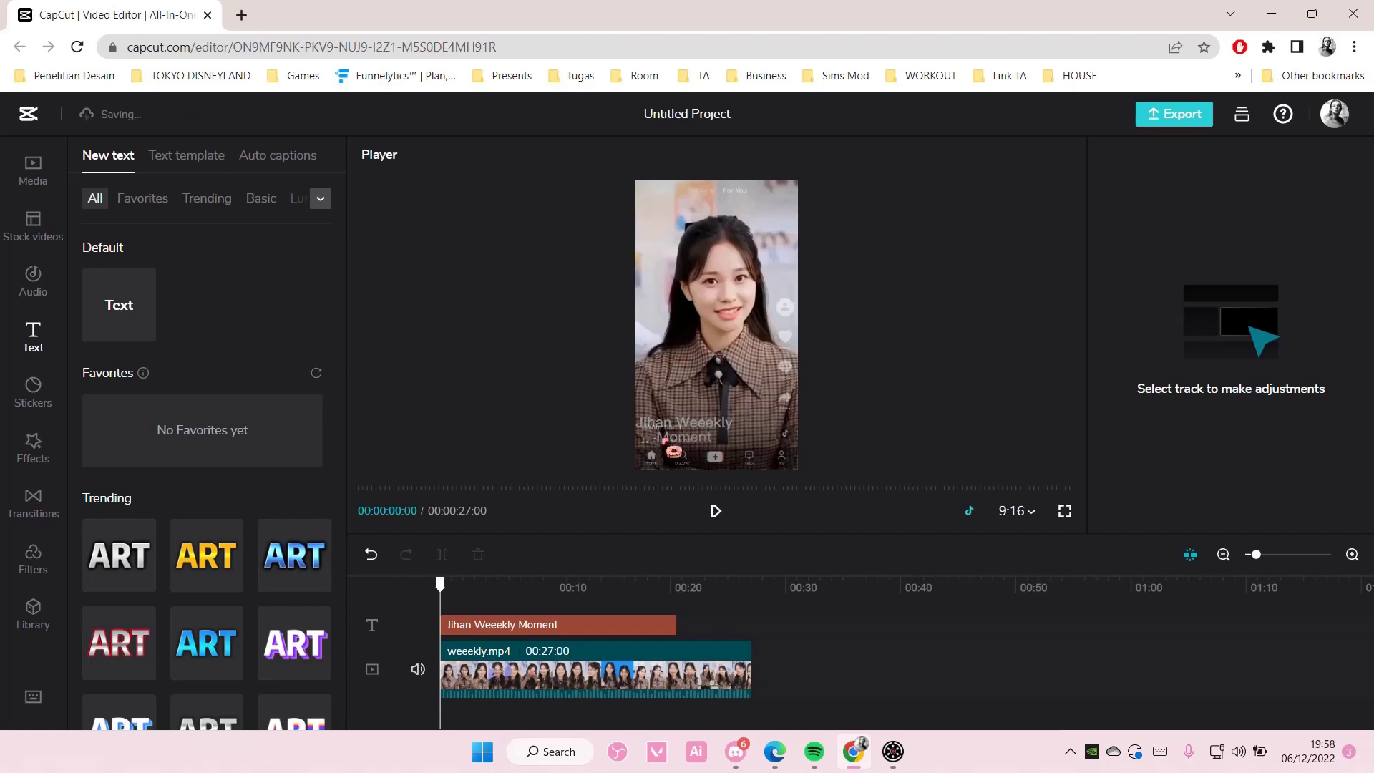
mouse_move(706, 437)
left_mouse_down()
mouse_move(781, 381)
mouse_move(787, 346)
left_mouse_up()
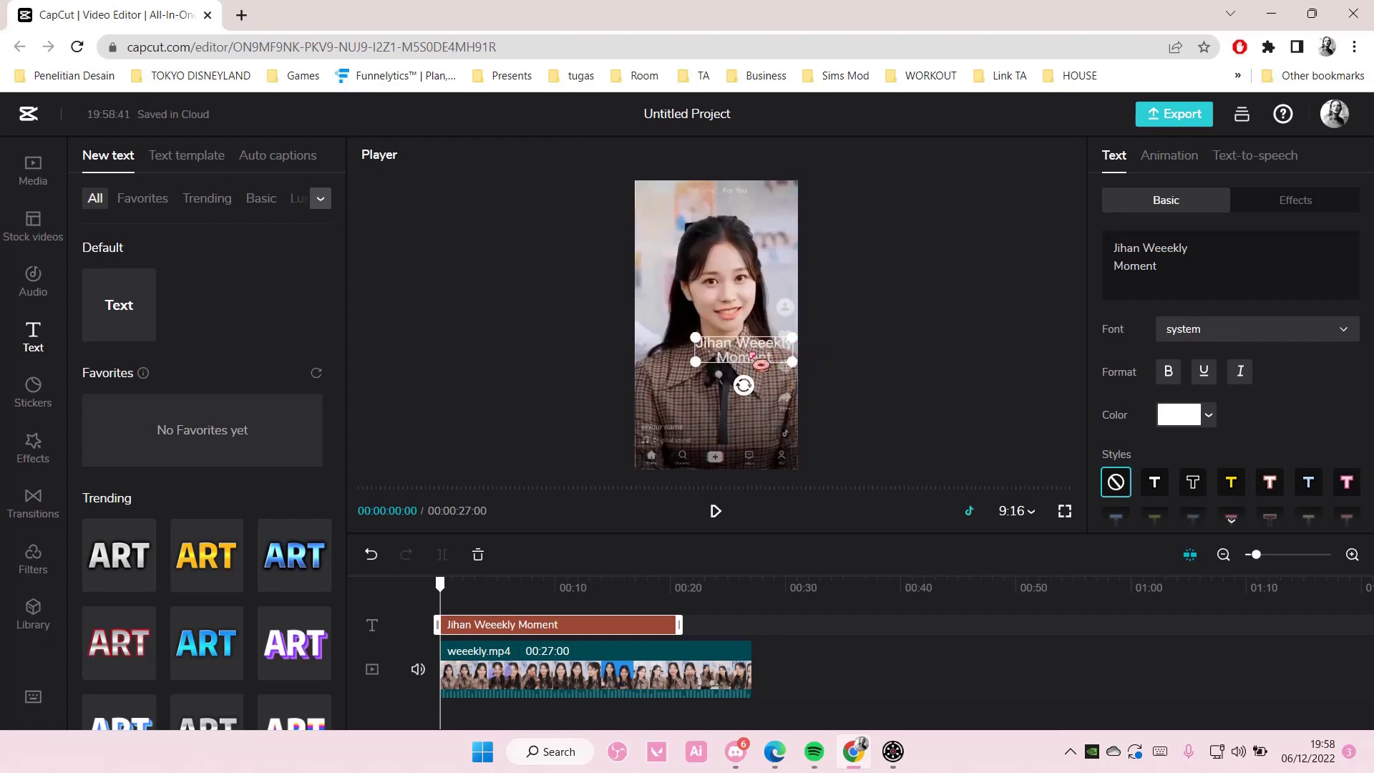
mouse_move(760, 361)
left_mouse_down()
mouse_move(735, 401)
mouse_move(751, 387)
mouse_move(753, 236)
left_mouse_up()
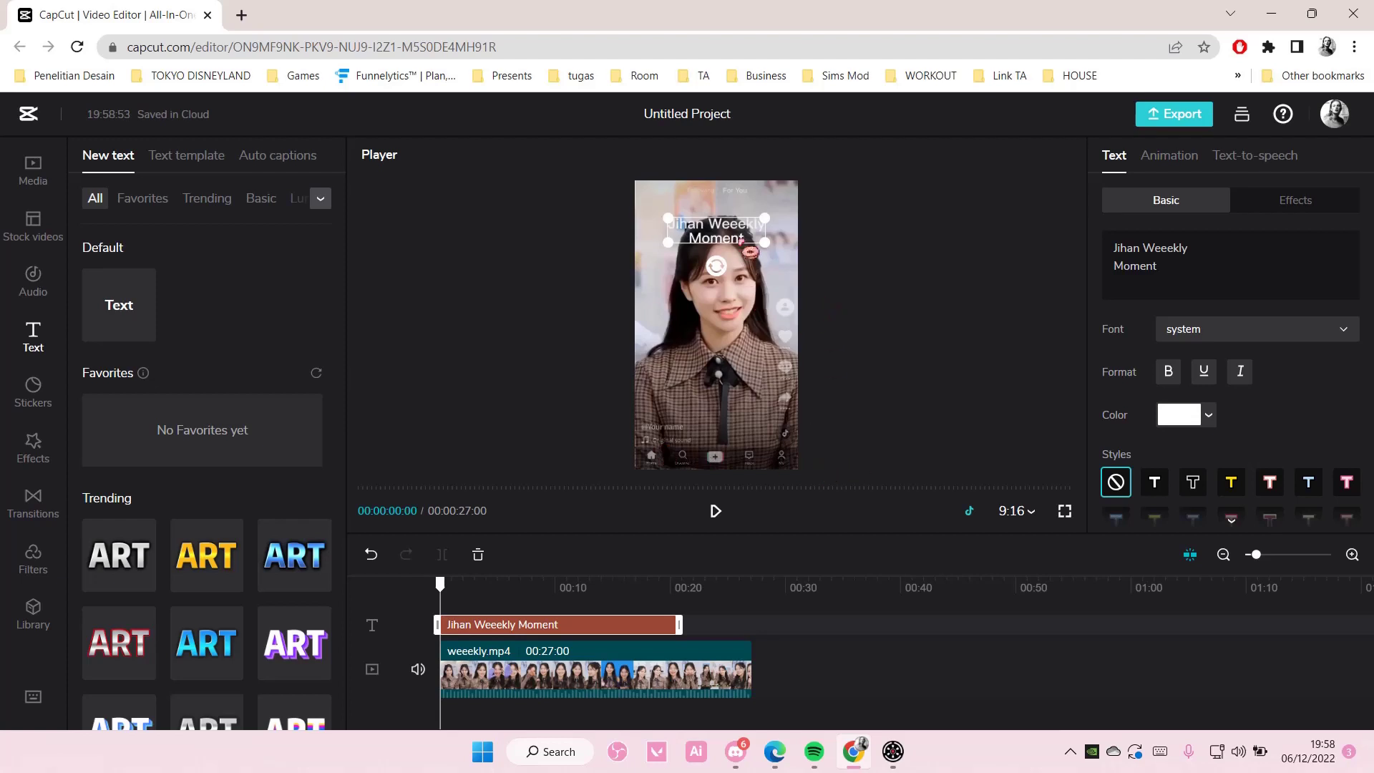
left_click_drag(758, 241, 744, 393)
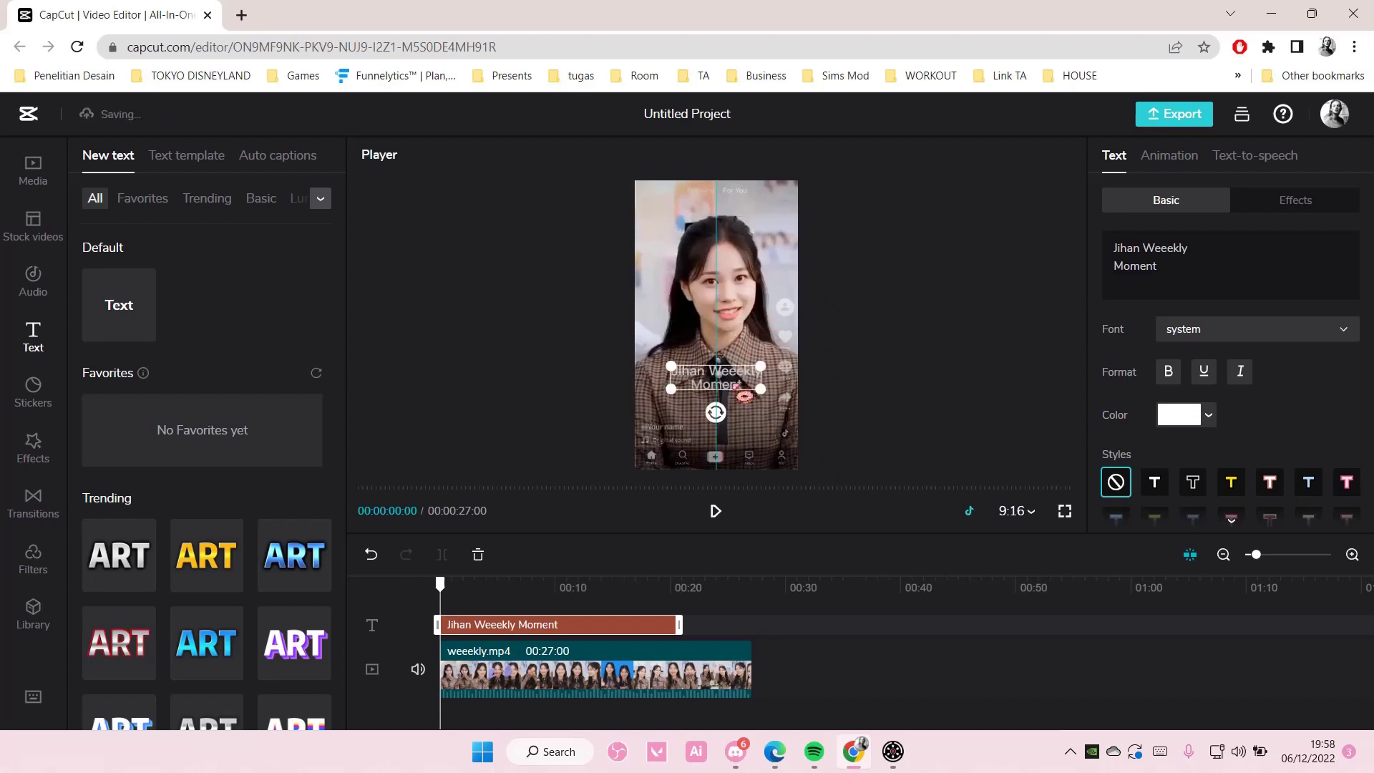
left_click(861, 397)
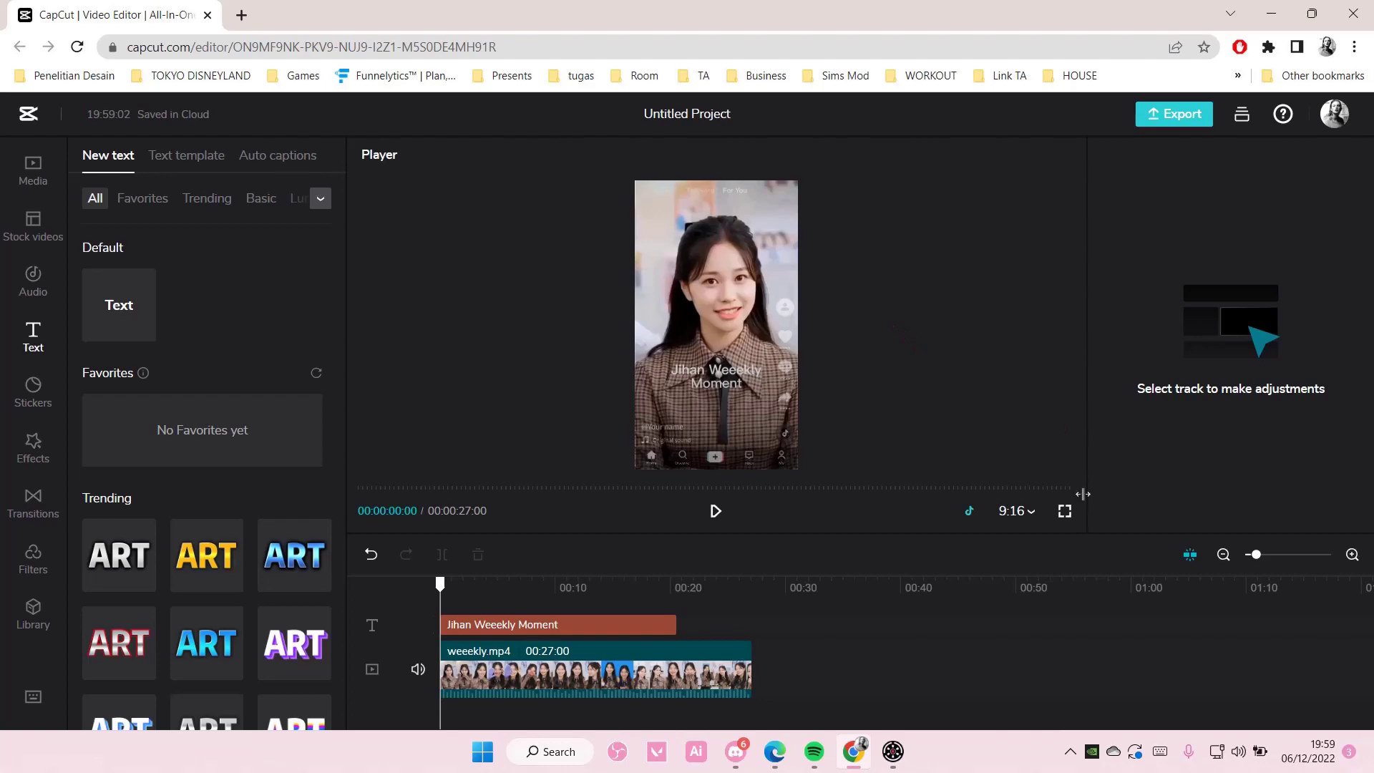
Step: Preview full screen, add the missing 's' to 'Jihan Weeekly Moments', then preview full screen again
left_click(1064, 511)
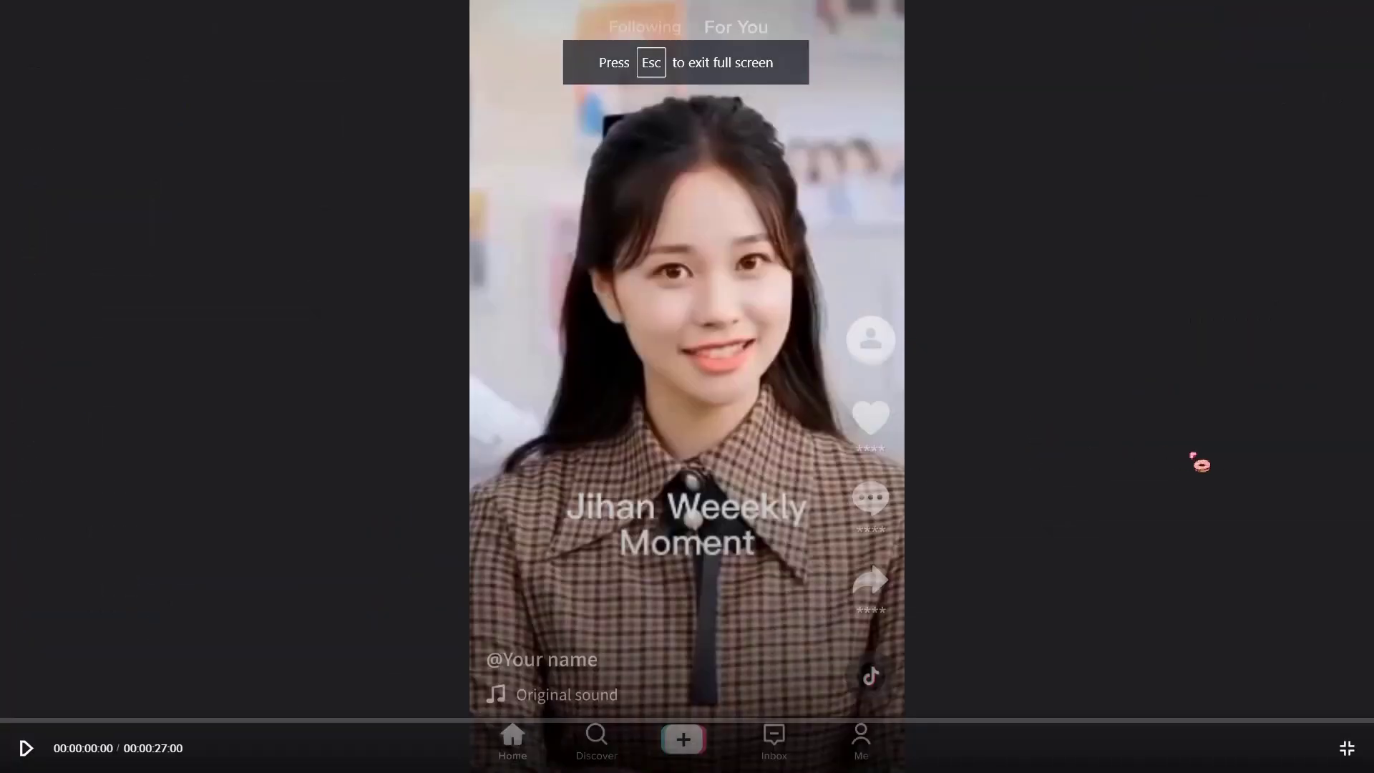
left_click(1348, 748)
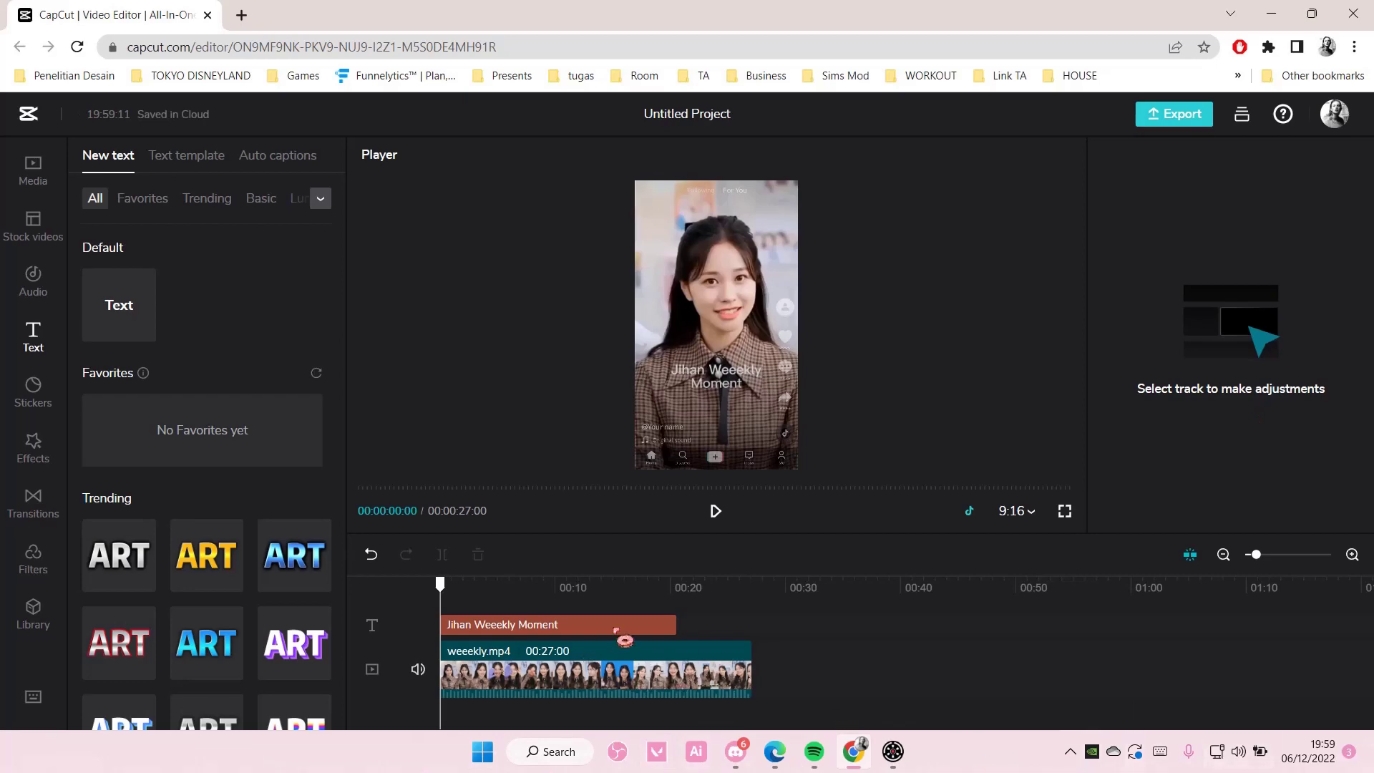
left_click(623, 629)
left_click(1207, 270)
type("s")
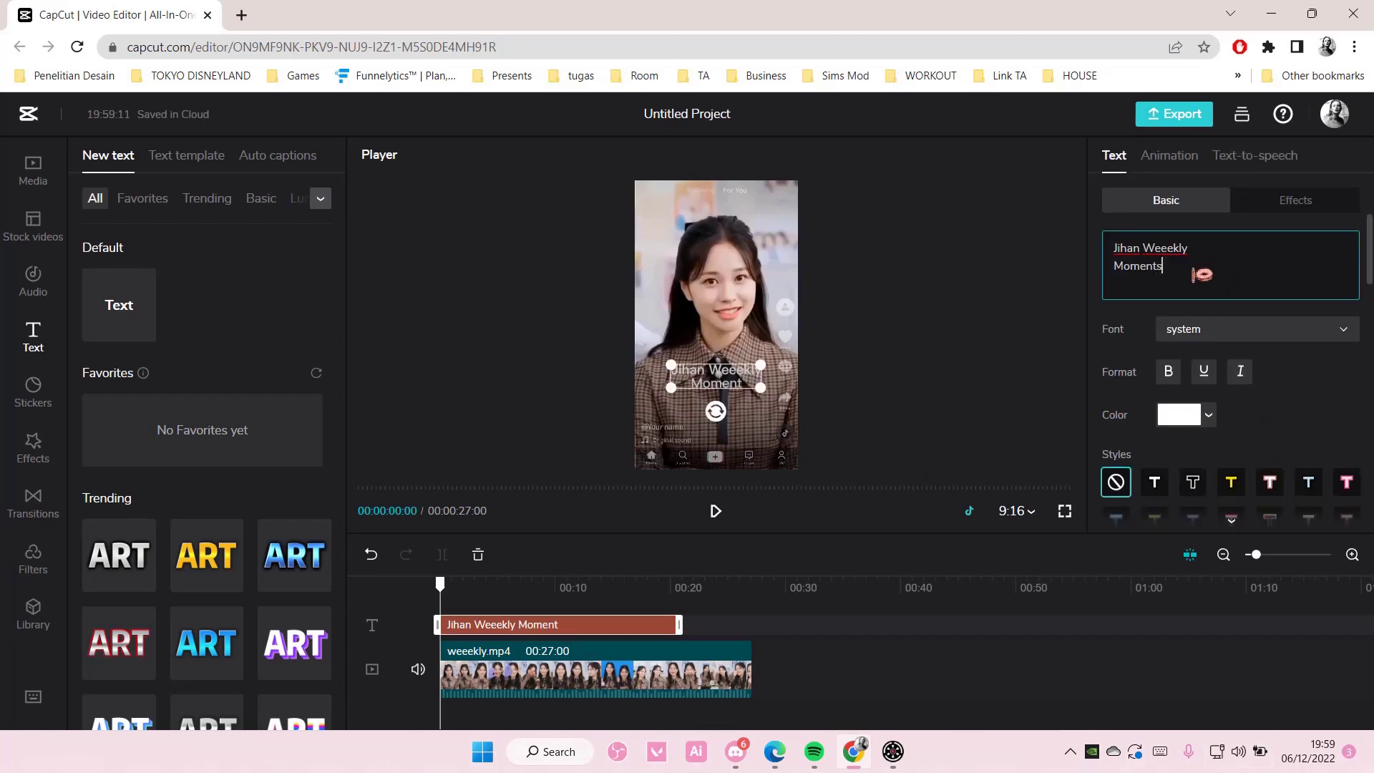
left_click(1067, 511)
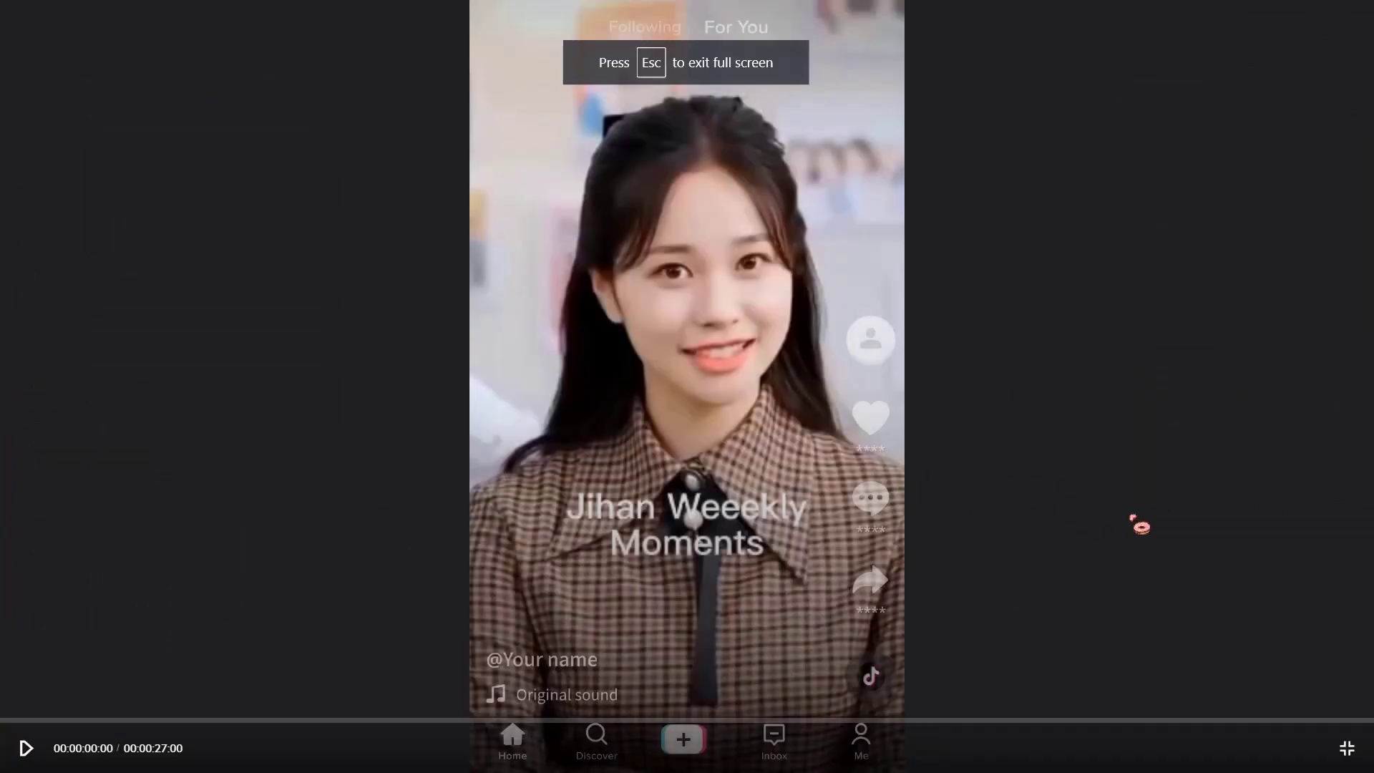